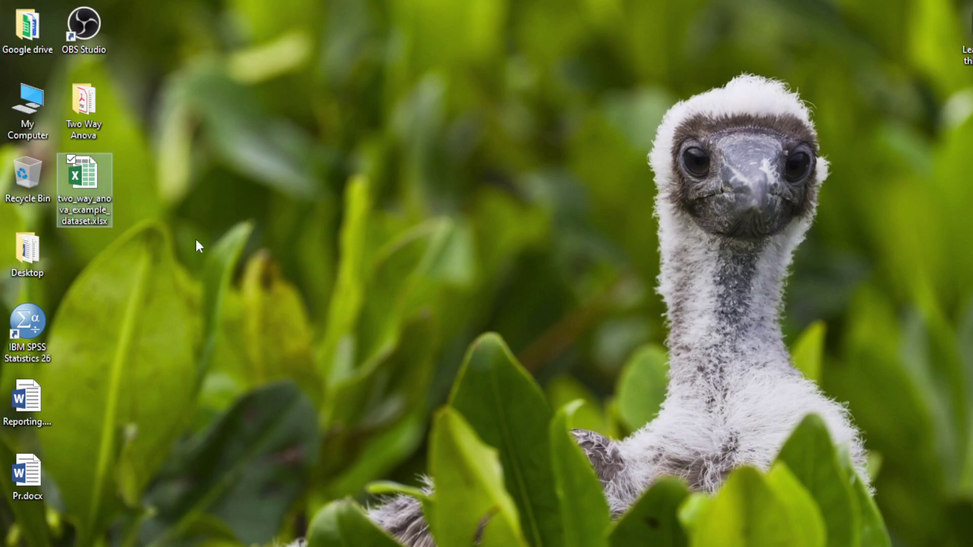
# Launch SPSS Statistics, dismiss its welcome window and import two_way_anova_example_dataset.xlsx from the desktop with the default read options
pyautogui.doubleClick(41, 329)
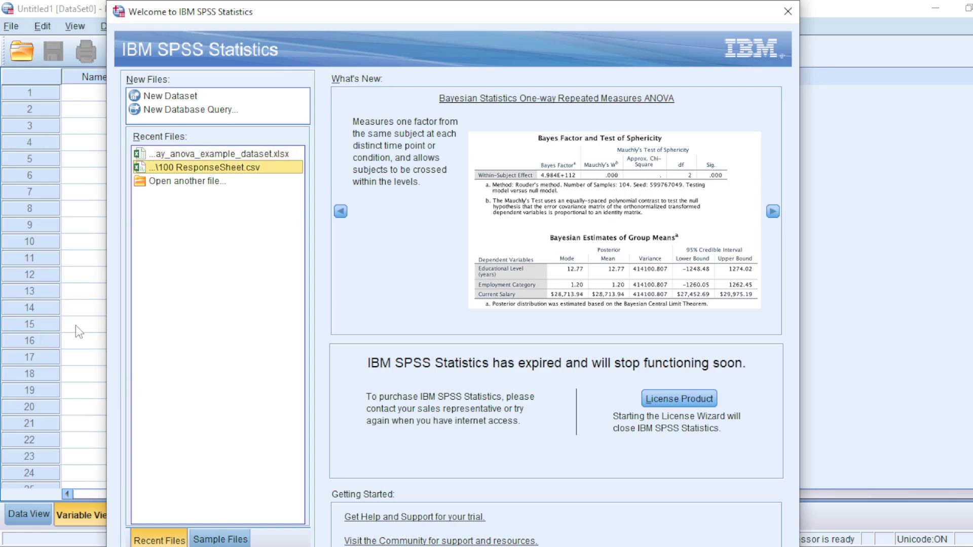
pyautogui.click(787, 12)
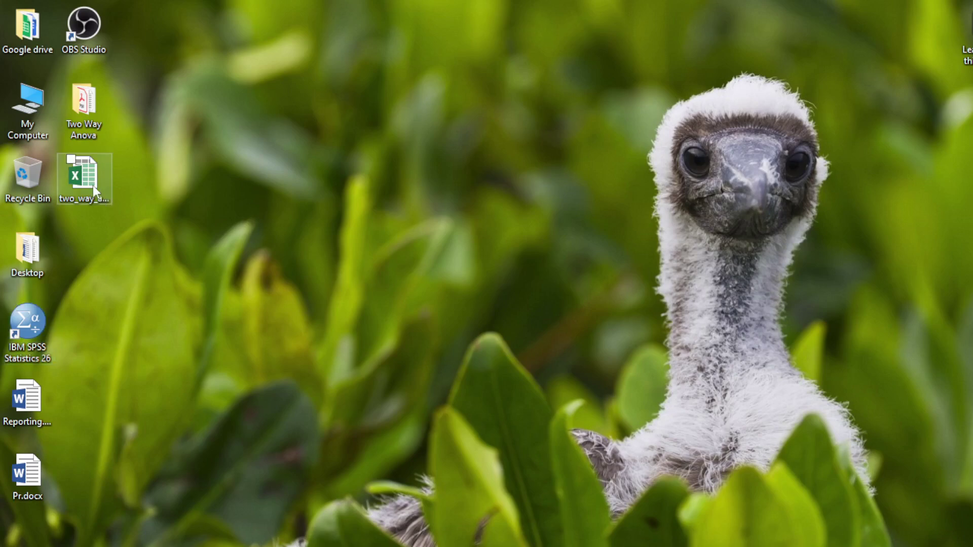
pyautogui.moveTo(93, 185); pyautogui.dragTo(553, 272)
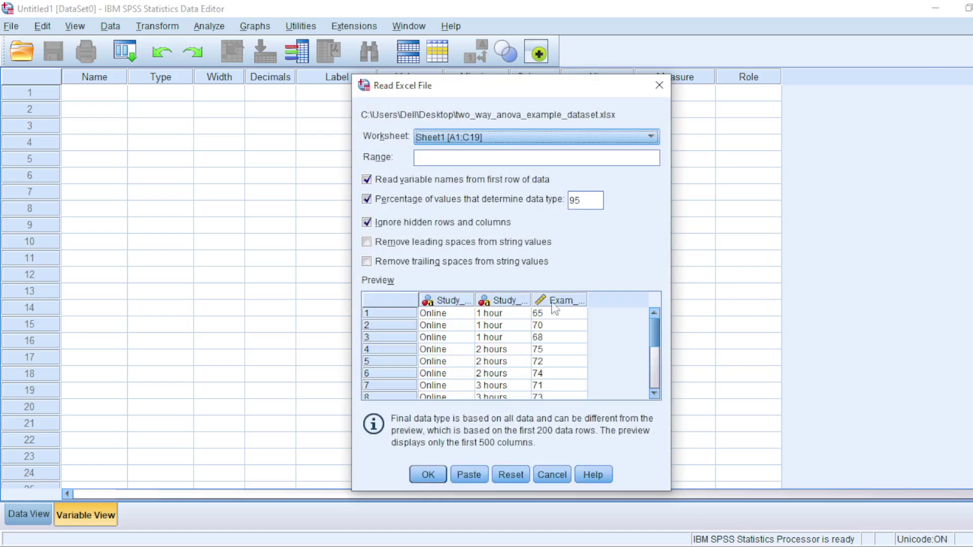
pyautogui.click(428, 475)
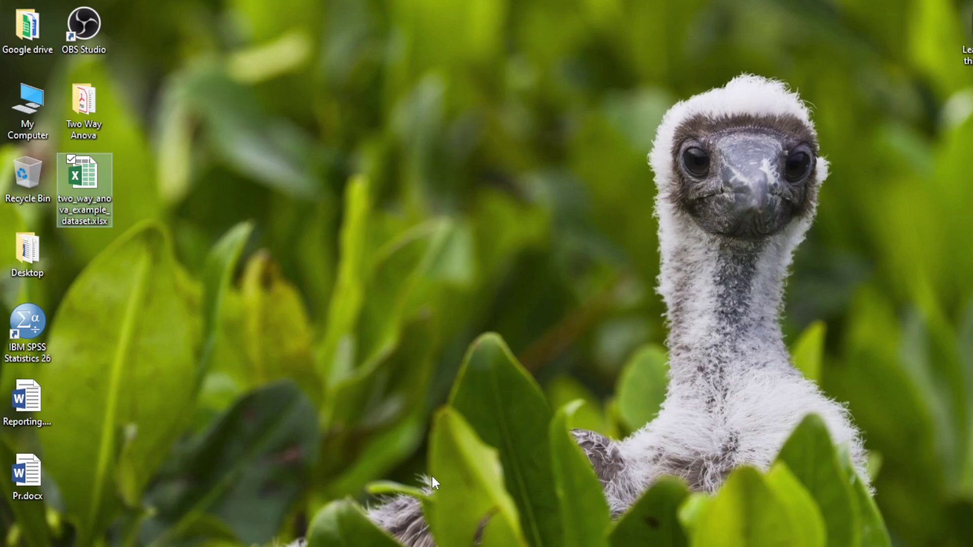
pyautogui.click(431, 473)
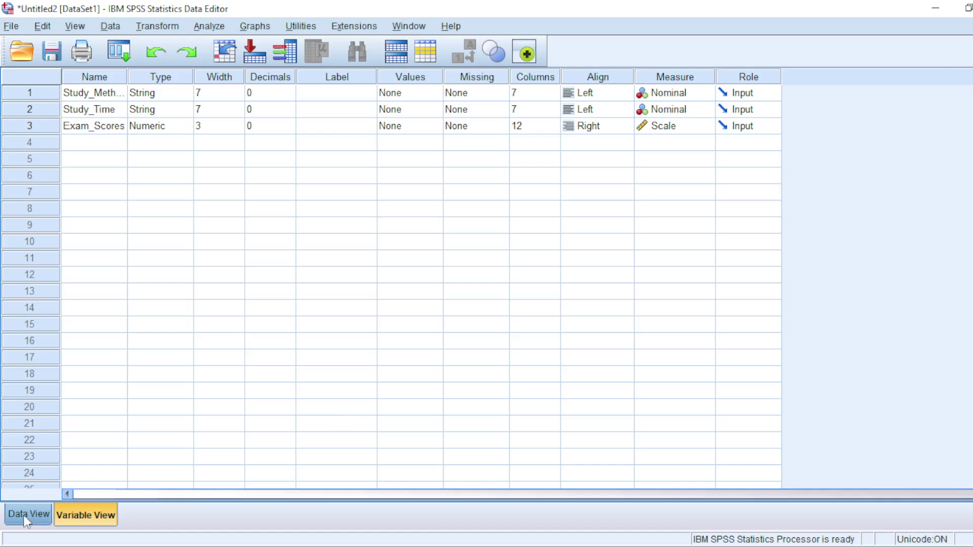
# Widen the Study_Method and Study_Time columns in the data view and the Name column in the variable view to fit the full names
pyautogui.click(25, 516)
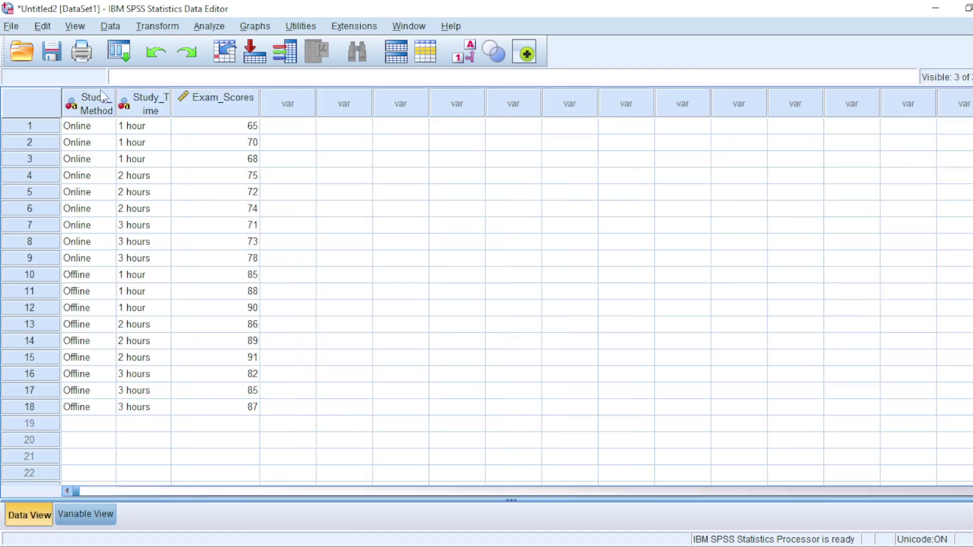
pyautogui.moveTo(115, 97); pyautogui.dragTo(157, 96)
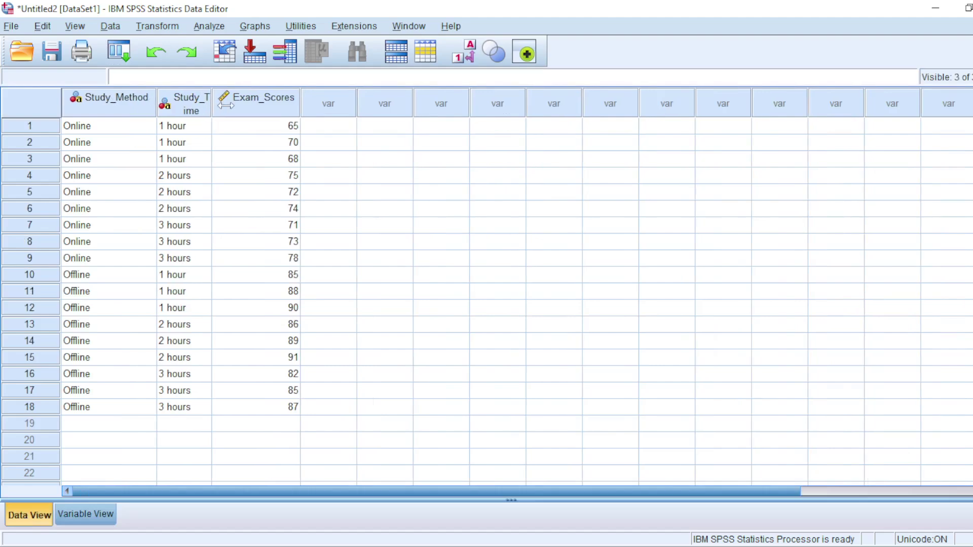
pyautogui.moveTo(225, 105); pyautogui.dragTo(266, 105)
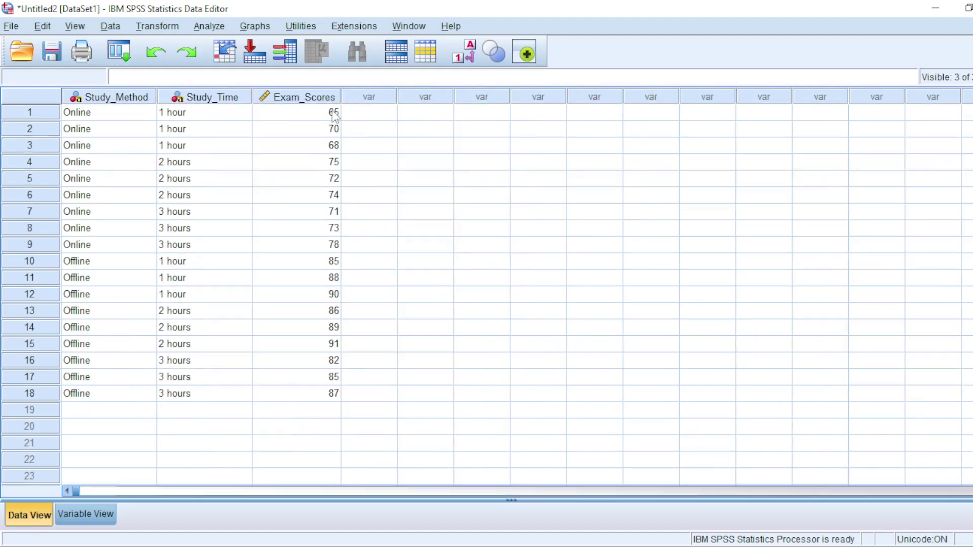
pyautogui.click(85, 515)
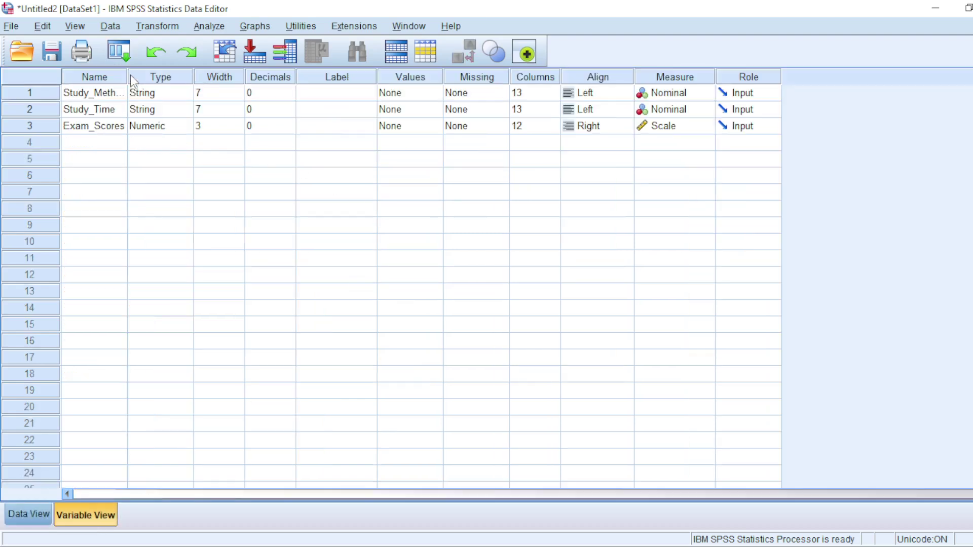
pyautogui.moveTo(127, 74); pyautogui.dragTo(158, 75)
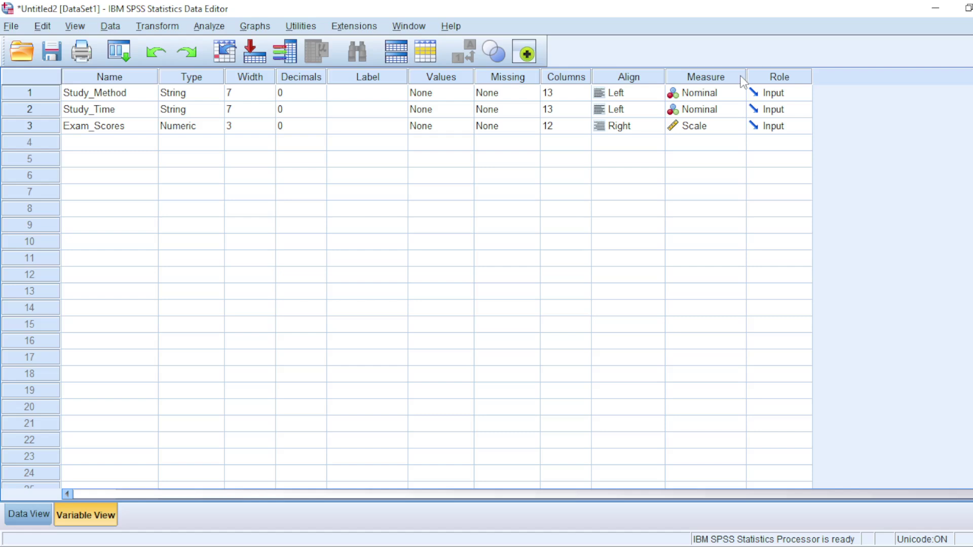
# Set up a Univariate general linear model with Exam_Scores as dependent variable and Study_Method and Study_Time as fixed factors
pyautogui.click(215, 33)
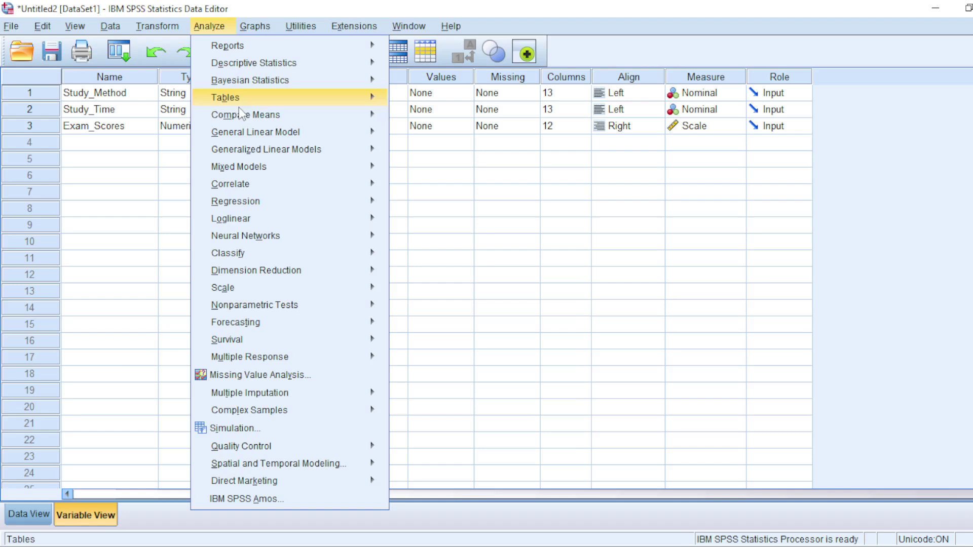
pyautogui.moveTo(251, 133)
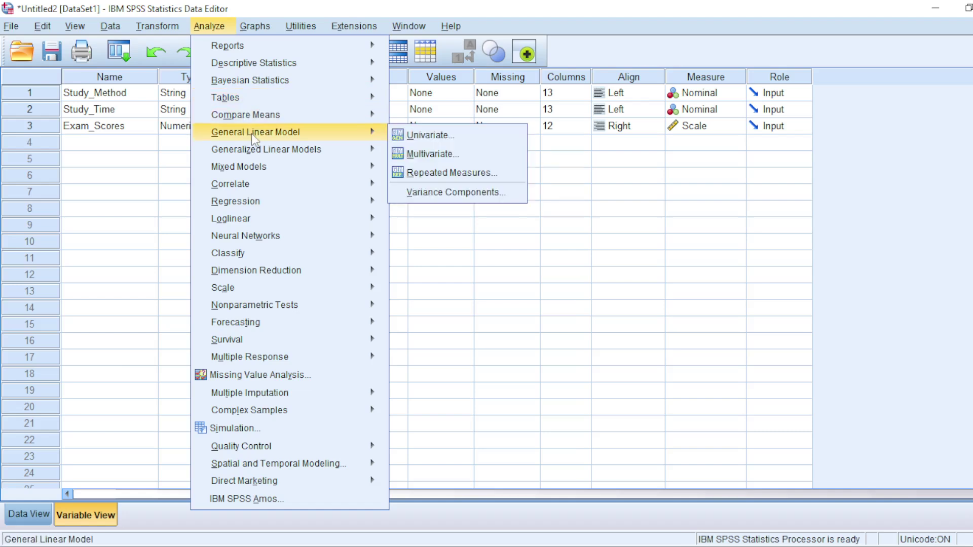
pyautogui.click(423, 135)
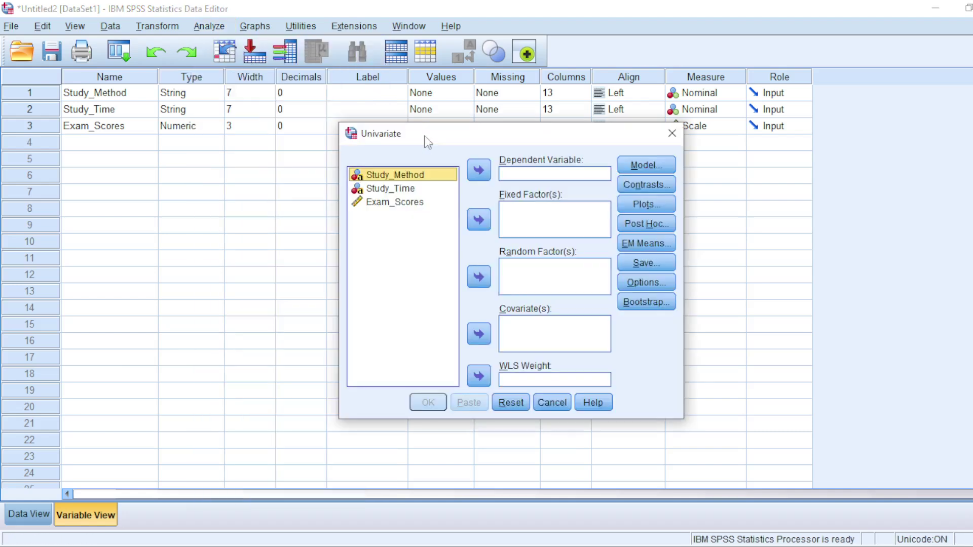
pyautogui.click(394, 202)
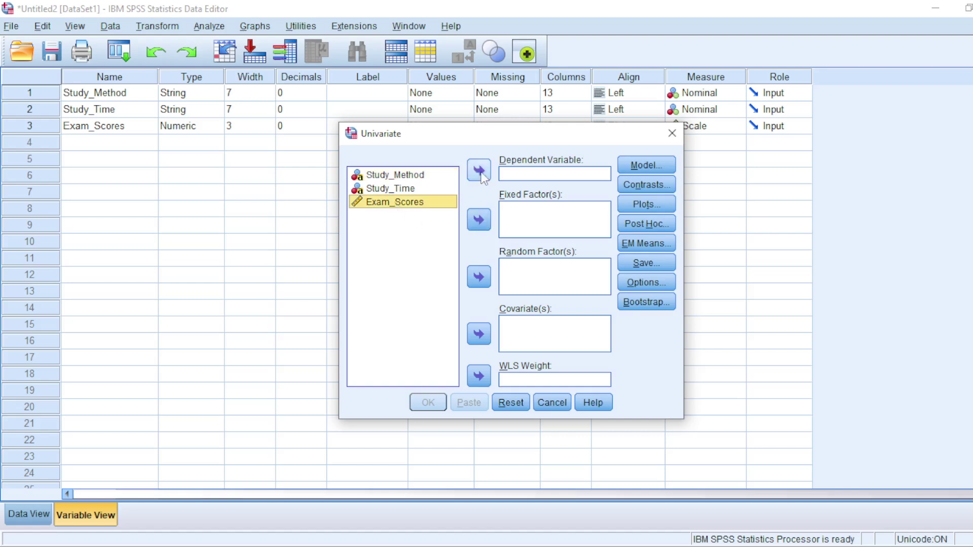
pyautogui.click(480, 171)
pyautogui.click(397, 177)
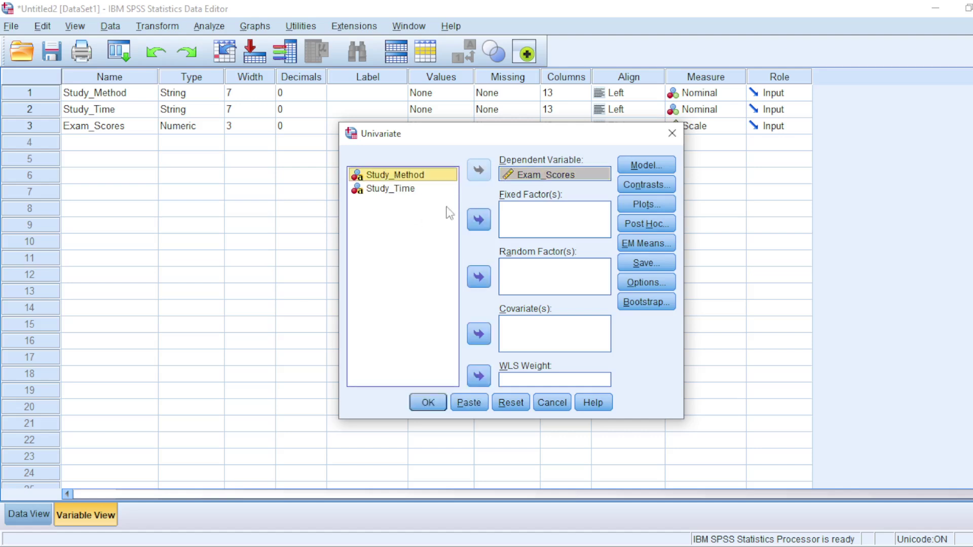
pyautogui.click(479, 219)
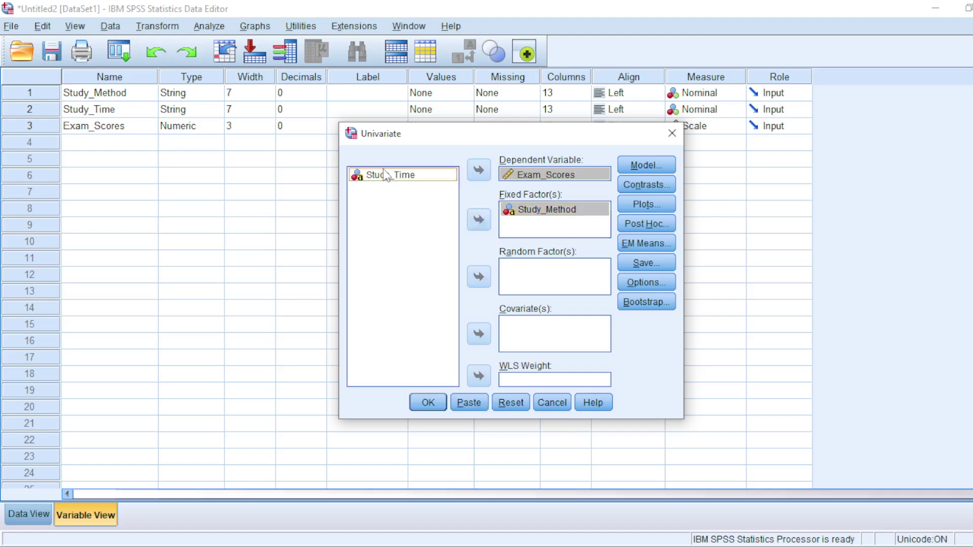
pyautogui.click(387, 175)
pyautogui.click(485, 224)
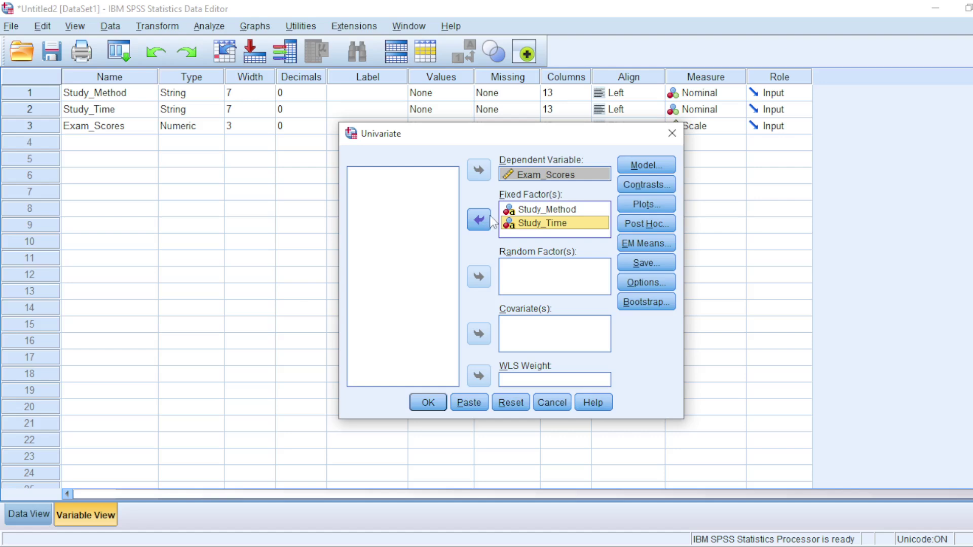
# Enable descriptive statistics and homogeneity tests in the Univariate options and run the analysis
pyautogui.hotkey('alt', 'o')
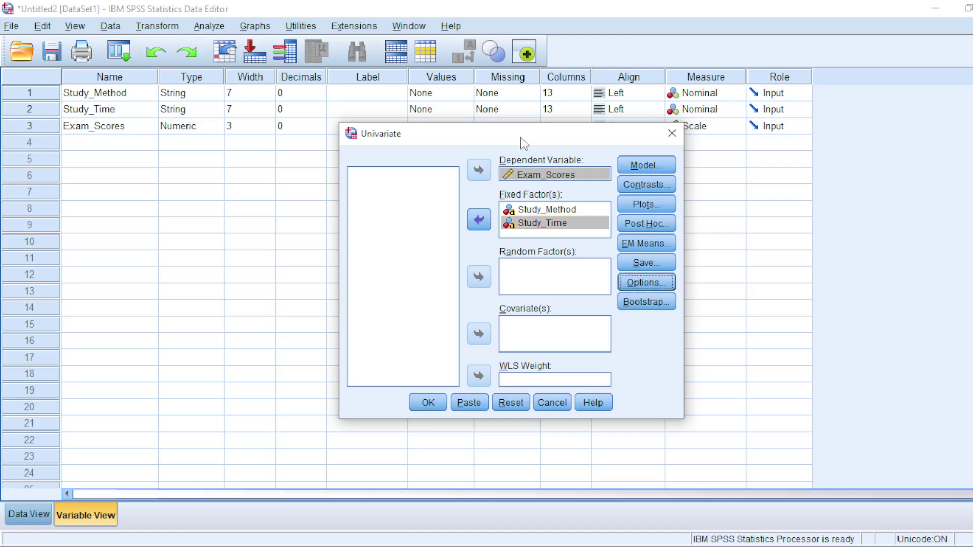
pyautogui.click(642, 284)
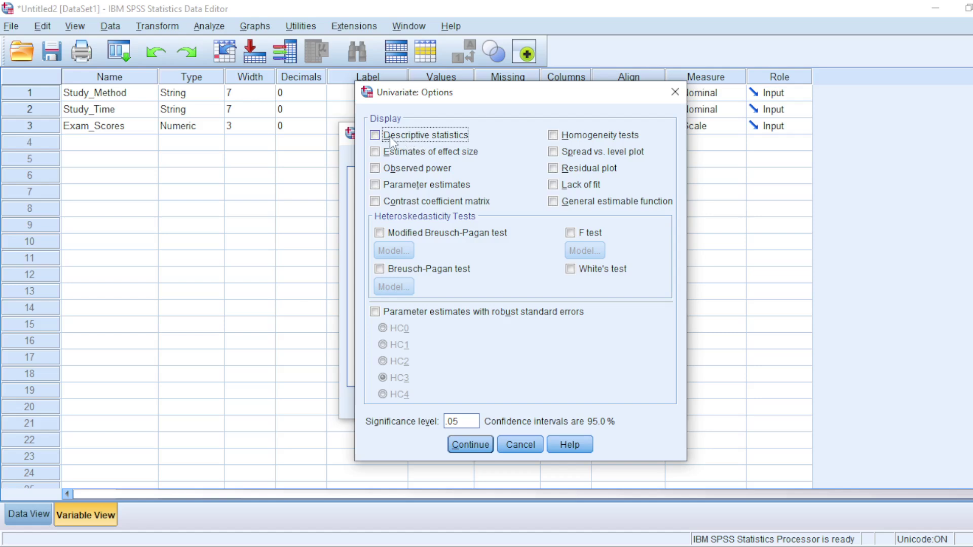
pyautogui.click(375, 136)
pyautogui.click(596, 136)
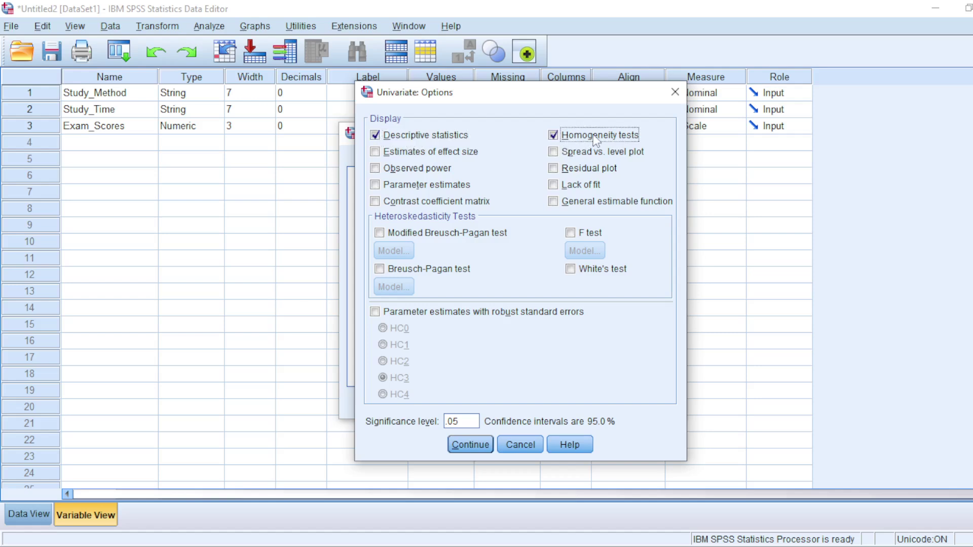
pyautogui.click(469, 445)
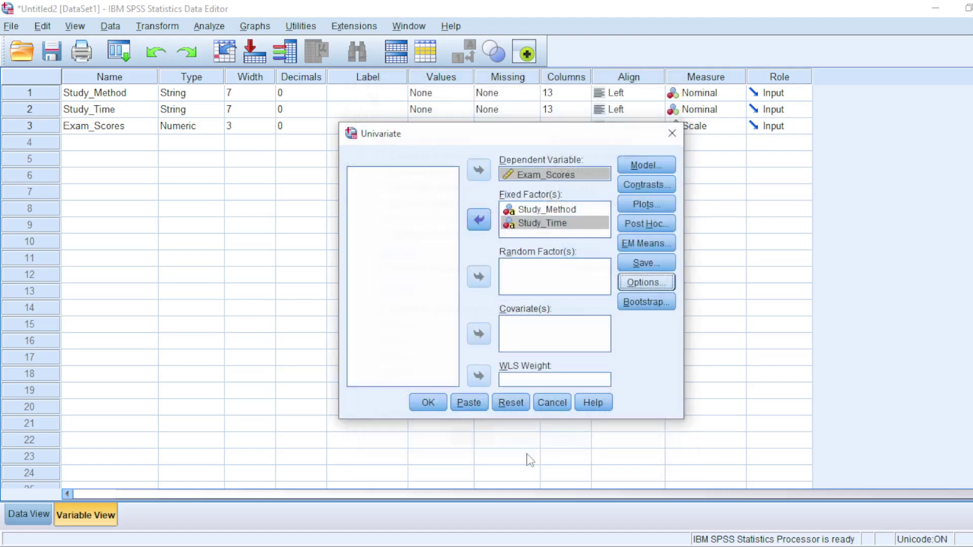
pyautogui.click(428, 403)
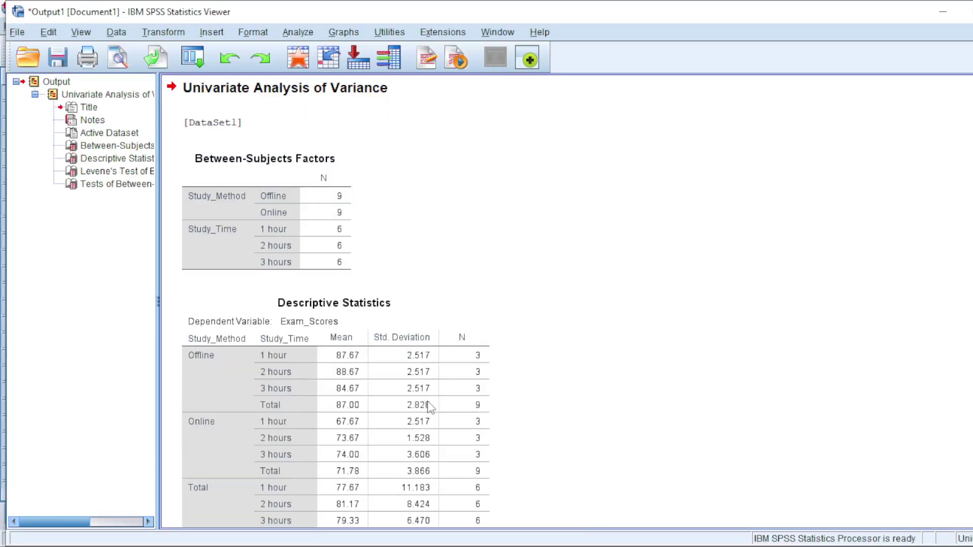
# Examine the Descriptive Statistics and Levene's Test of Equality of Error Variances tables in the output
pyautogui.scroll(-5, 698, 369)
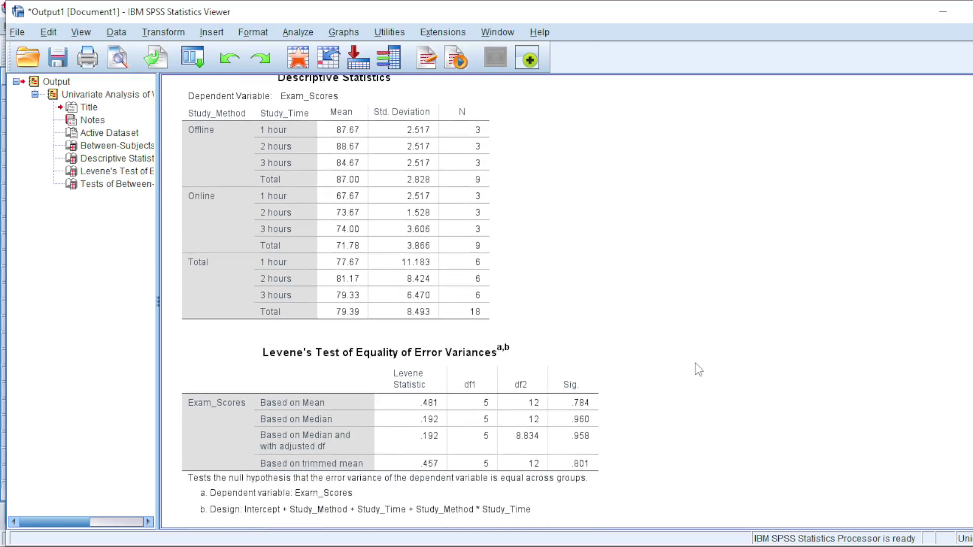
pyautogui.scroll(-2, 698, 369)
pyautogui.click(293, 281)
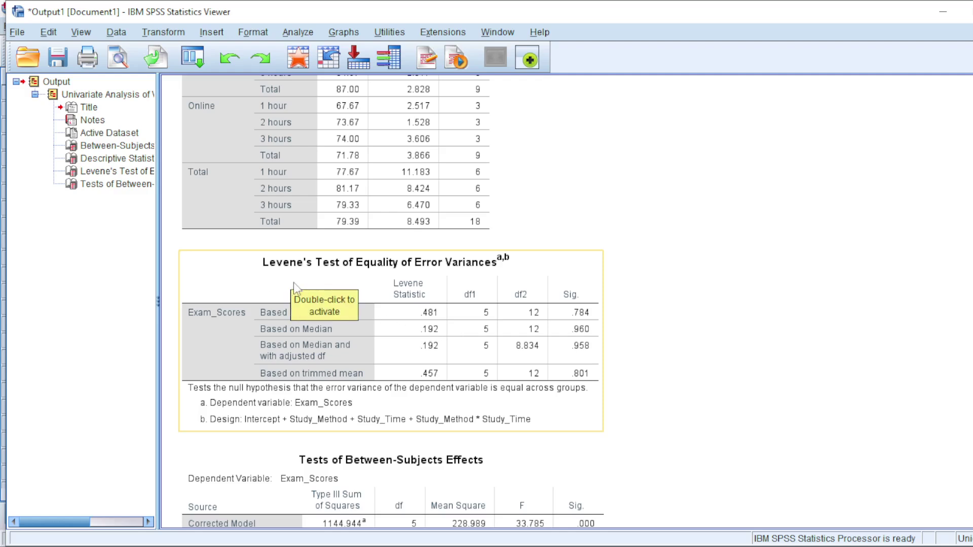
pyautogui.click(564, 313)
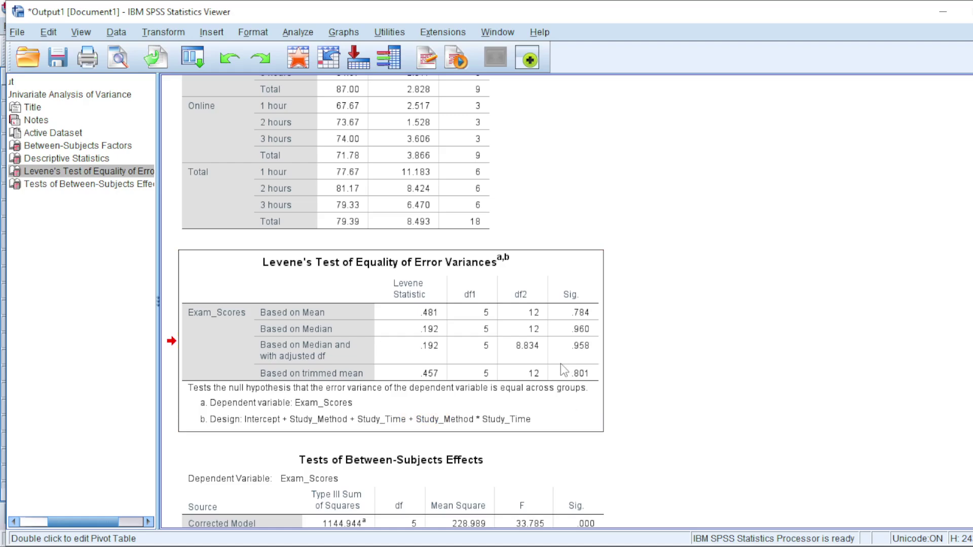
# Examine the significance values in the Tests of Between-Subjects Effects table and switch to the hypotheses slide in PowerPoint
pyautogui.scroll(-3, 633, 383)
pyautogui.scroll(-3, 633, 382)
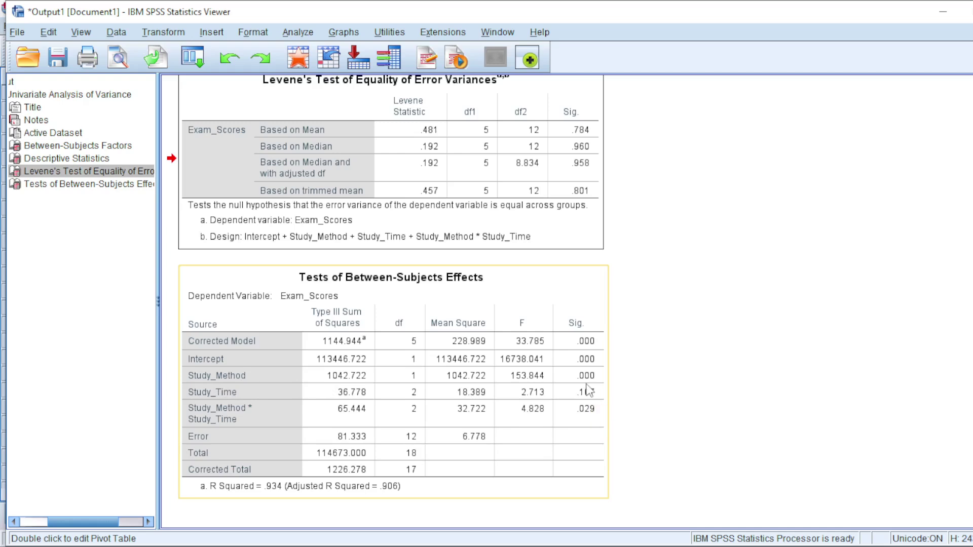
pyautogui.click(534, 474)
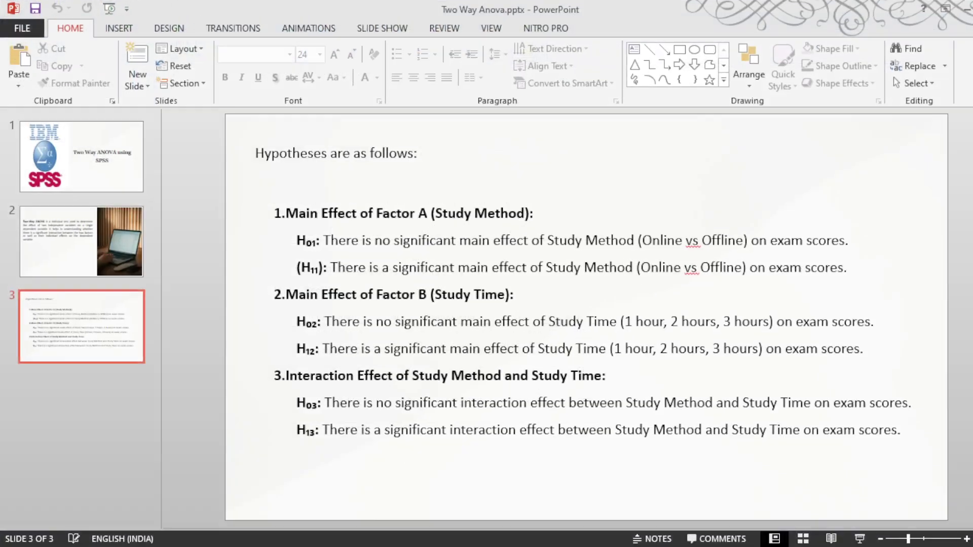